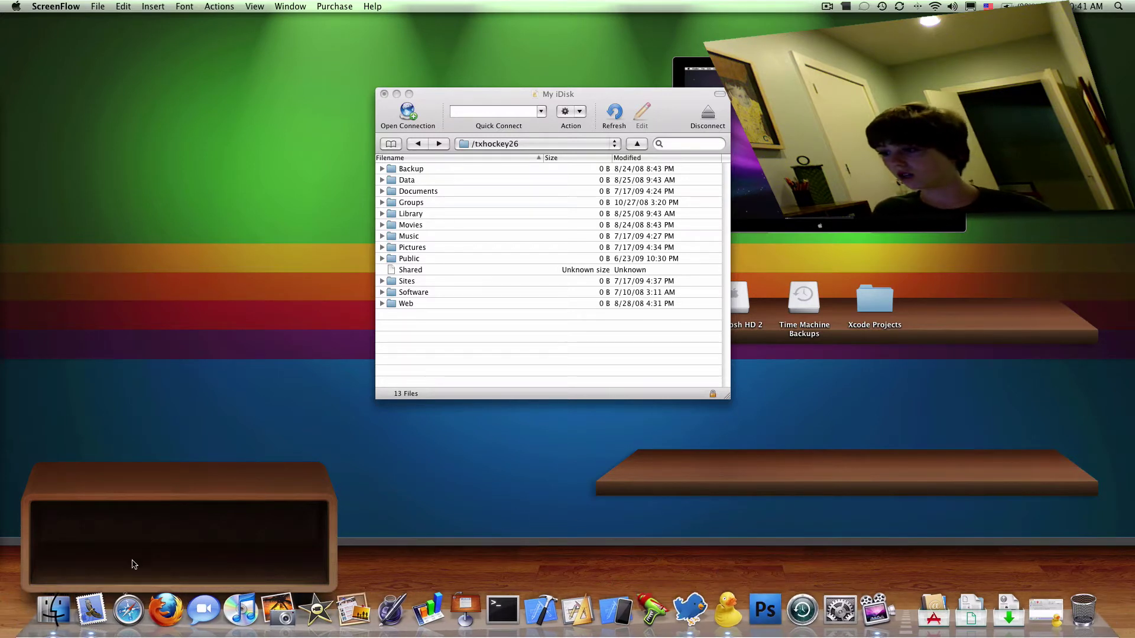
- Load cyberduck.ch in Safari and scroll through its feature list and Cyberduck 3.2.1 download
{"action": "left_click", "coordinate": [127, 607]}
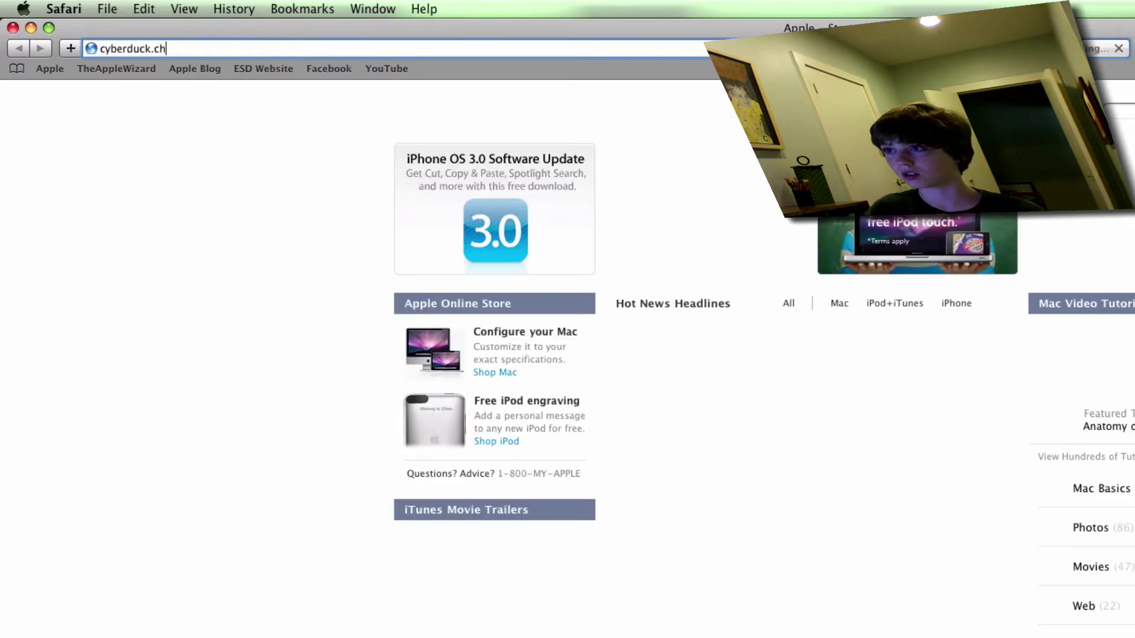
{"action": "key", "text": "Return"}
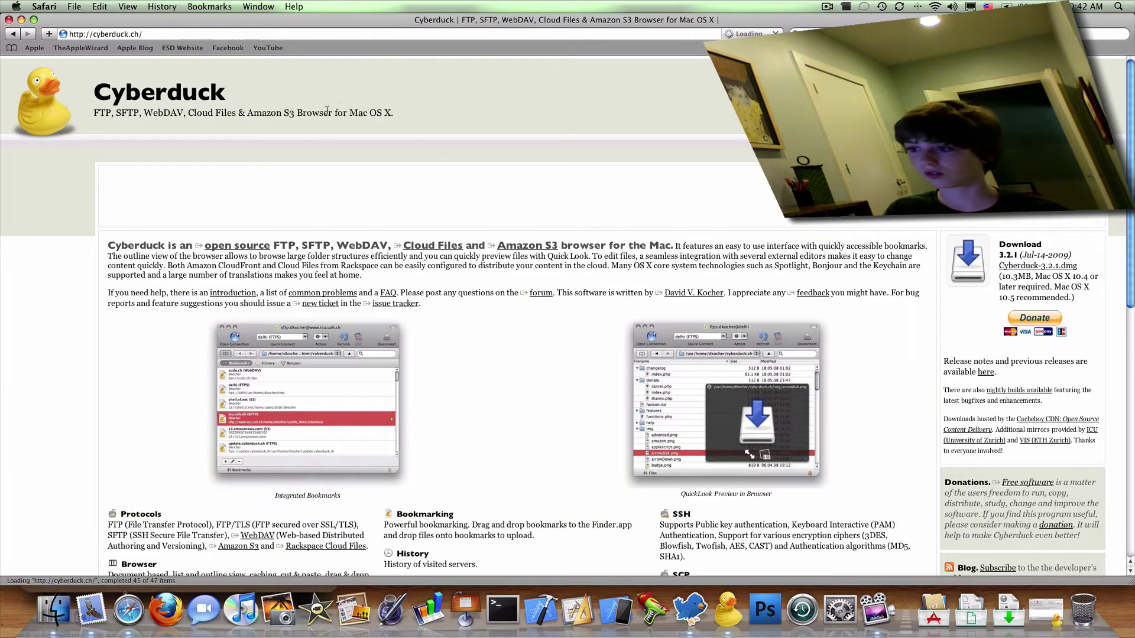
{"action": "scroll", "coordinate": [186, 438], "scroll_direction": "down", "scroll_amount": 2}
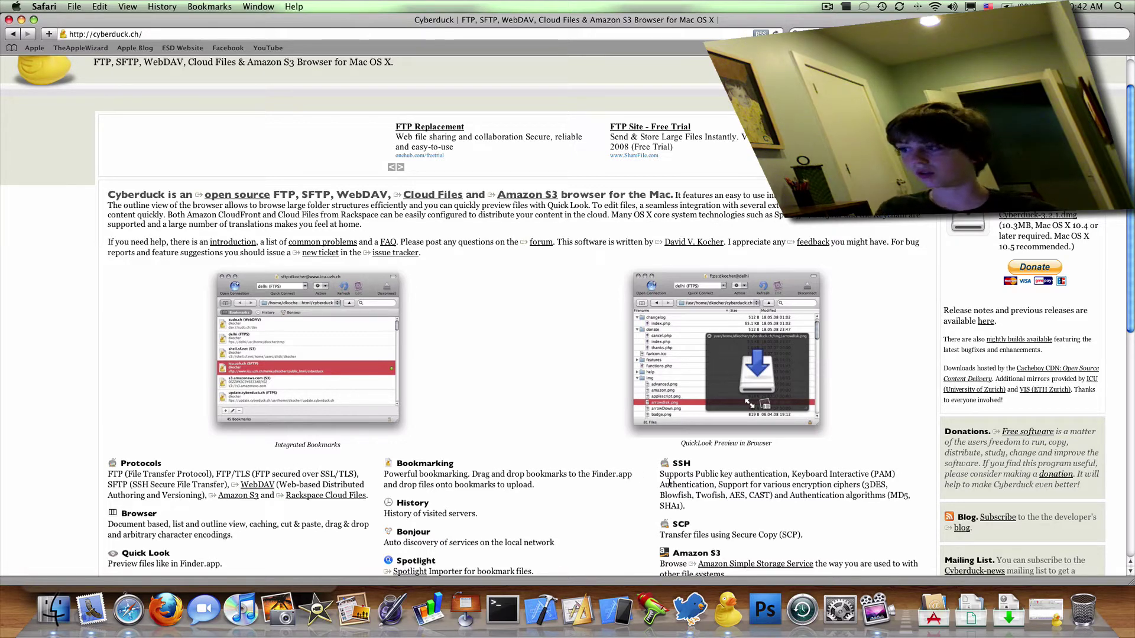
{"action": "scroll", "coordinate": [657, 470], "scroll_direction": "down", "scroll_amount": 3}
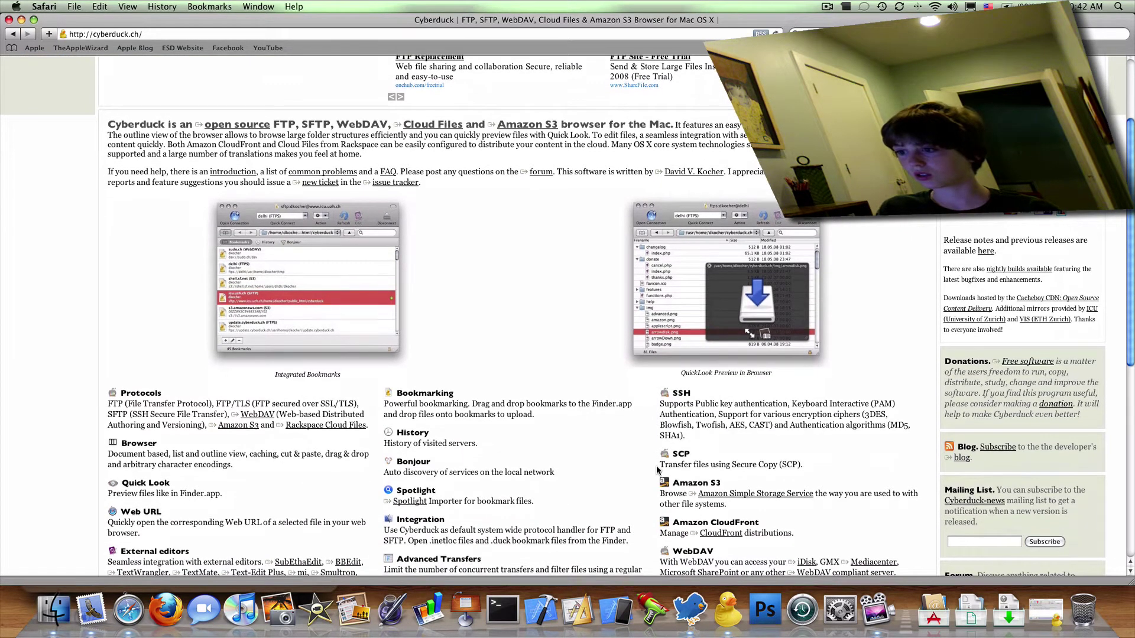
{"action": "scroll", "coordinate": [656, 470], "scroll_direction": "down", "scroll_amount": 3}
{"action": "scroll", "coordinate": [656, 469], "scroll_direction": "down", "scroll_amount": 2}
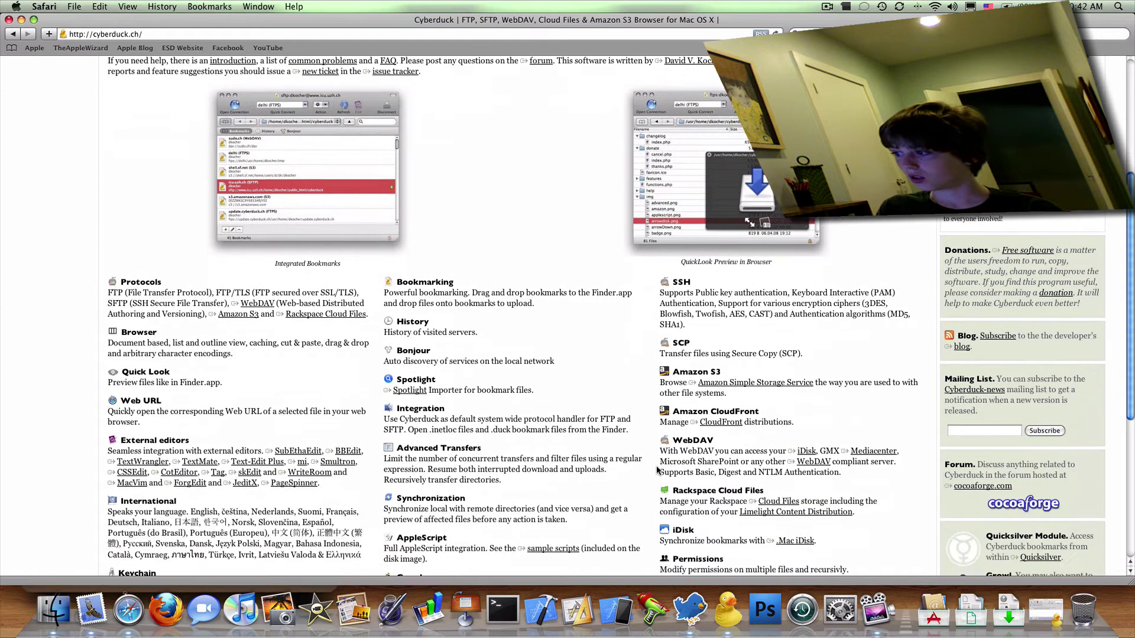
{"action": "scroll", "coordinate": [690, 545], "scroll_direction": "down", "scroll_amount": 1}
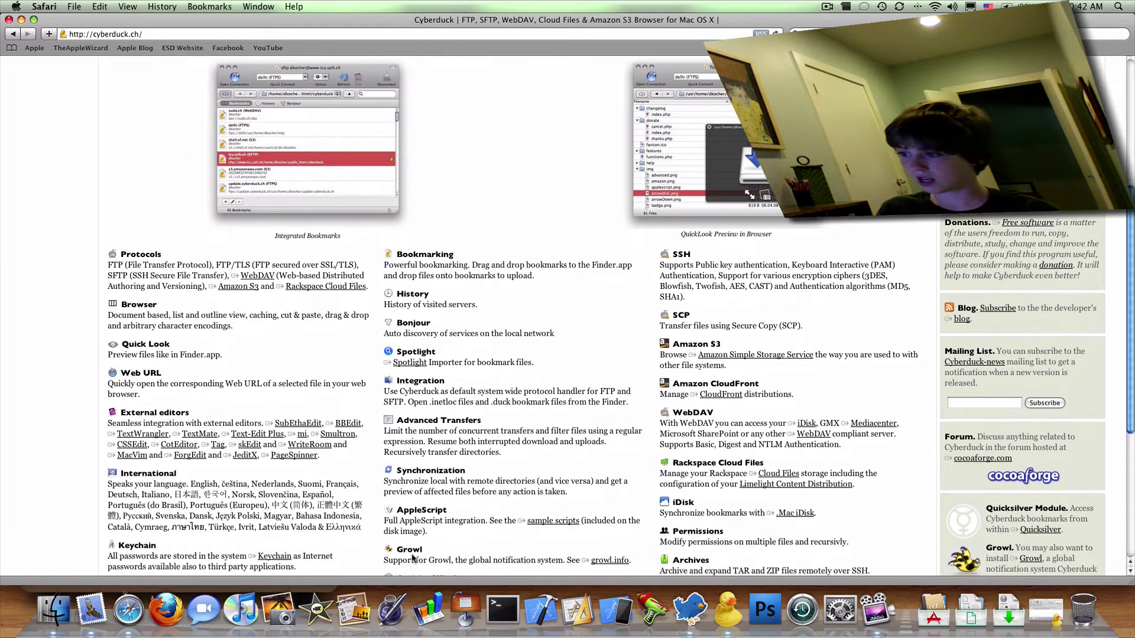
{"action": "scroll", "coordinate": [530, 551], "scroll_direction": "down", "scroll_amount": 2}
{"action": "scroll", "coordinate": [530, 551], "scroll_direction": "up", "scroll_amount": 15}
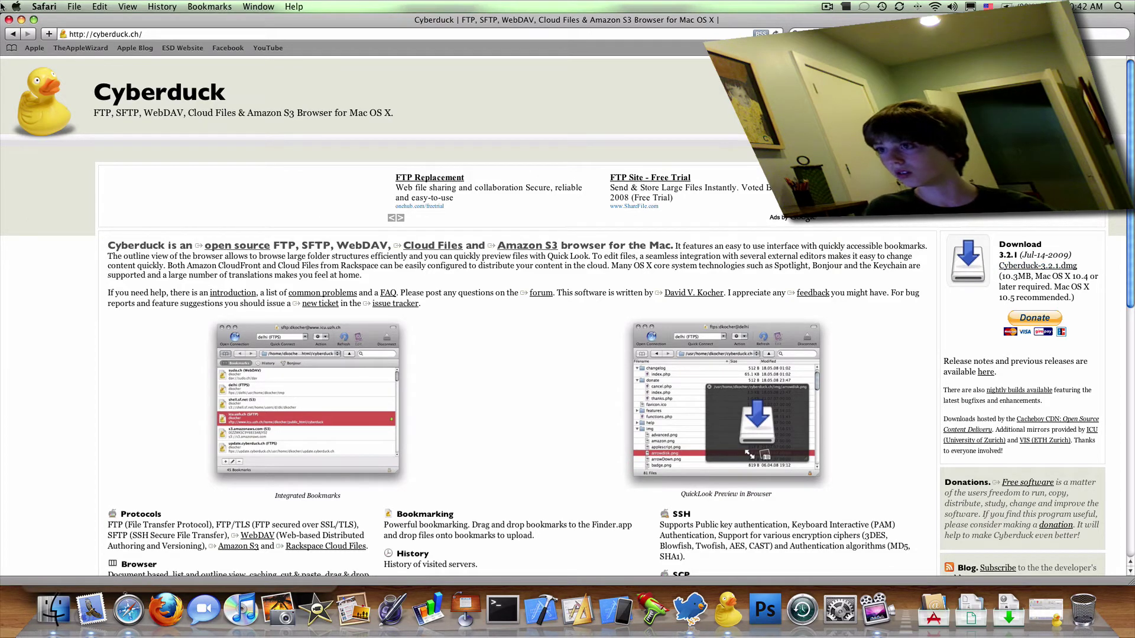
- Close the Safari window, then open and close the Applications stack in the Dock
{"action": "left_click", "coordinate": [9, 20]}
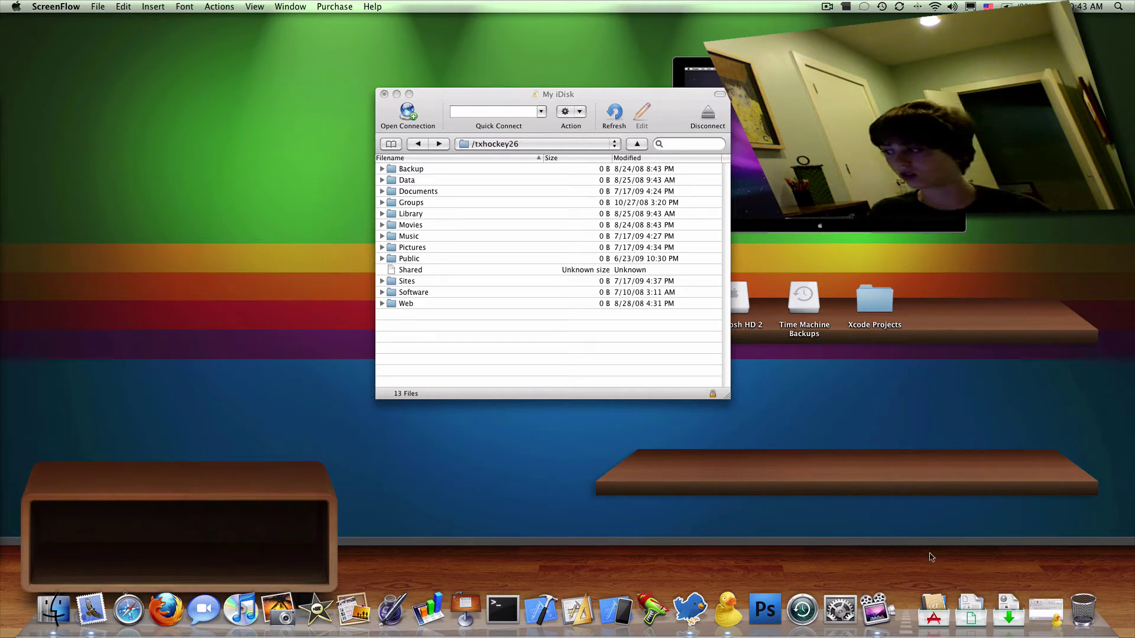
{"action": "left_click", "coordinate": [934, 611]}
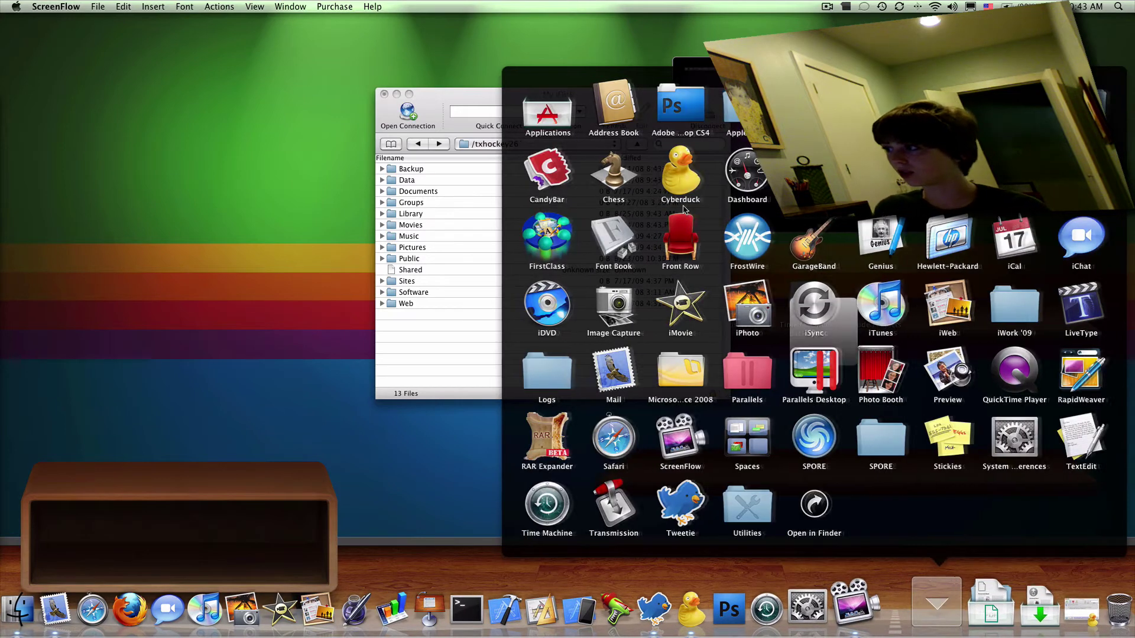
{"action": "left_click", "coordinate": [928, 610]}
{"action": "left_click", "coordinate": [929, 611]}
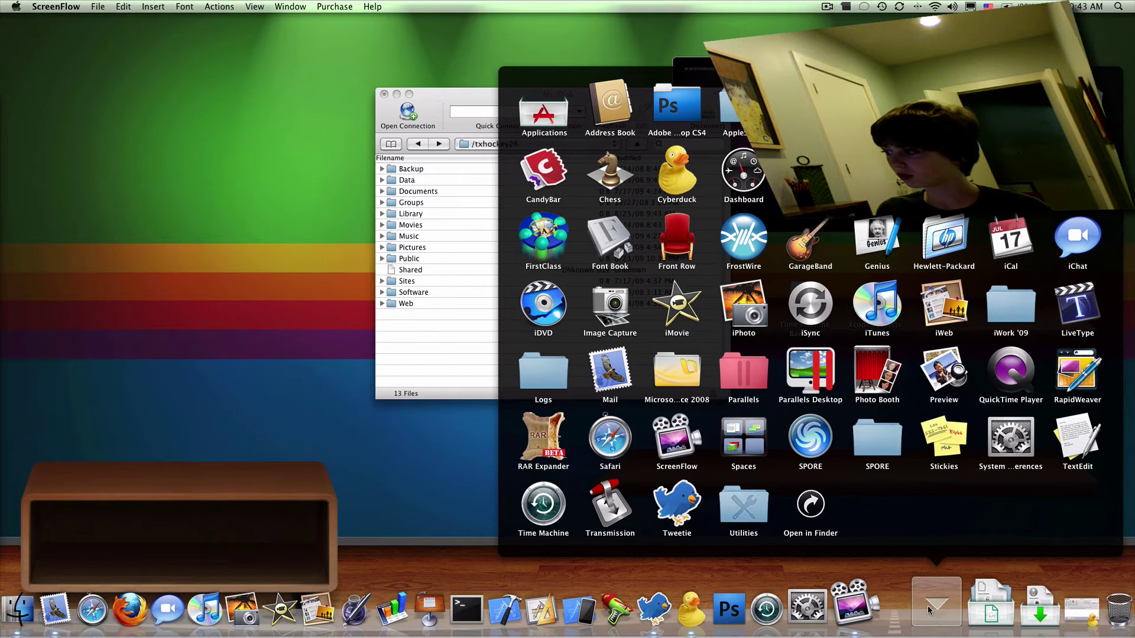
{"action": "left_click", "coordinate": [929, 611]}
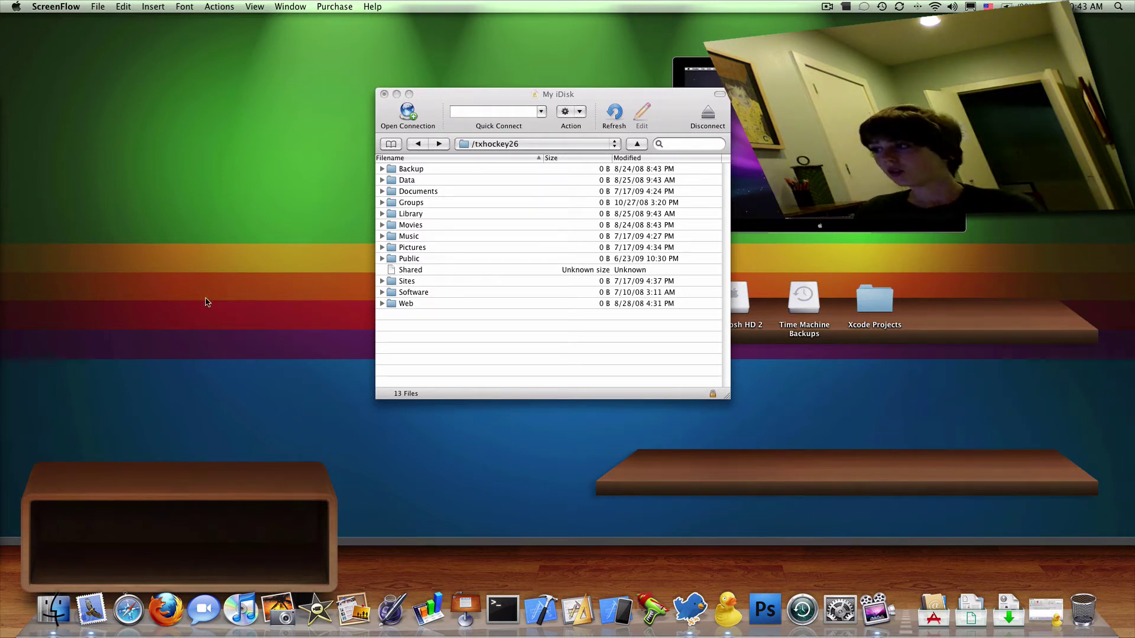
- Try the iDisk root folder, return home, dismiss the Not Found failure, and start a new connection
{"action": "left_click", "coordinate": [502, 108]}
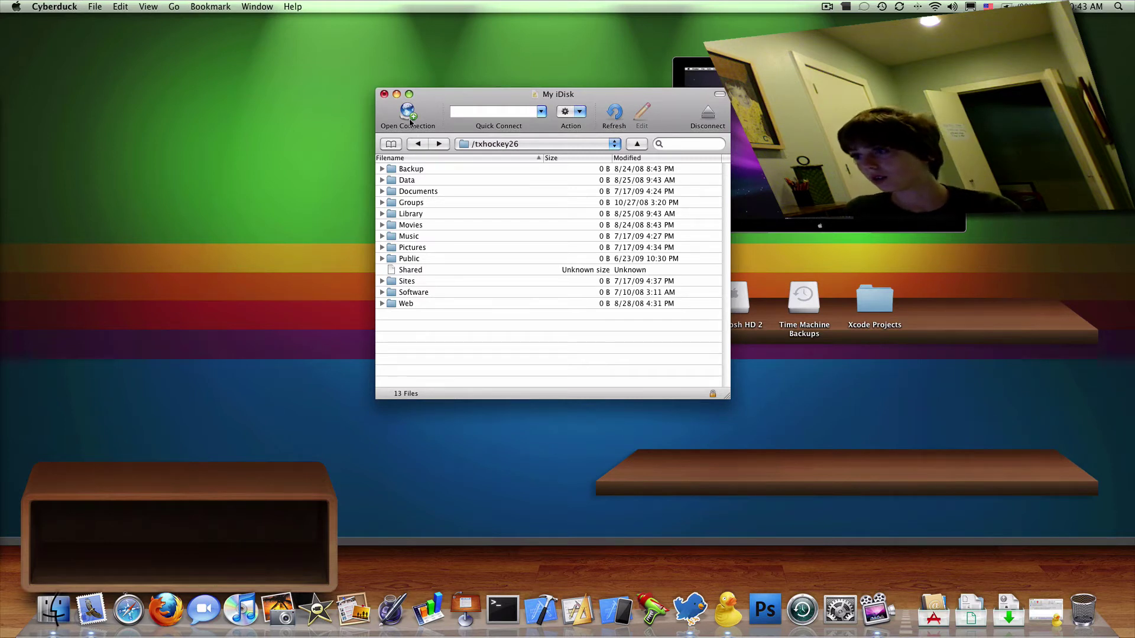
{"action": "left_click", "coordinate": [478, 144]}
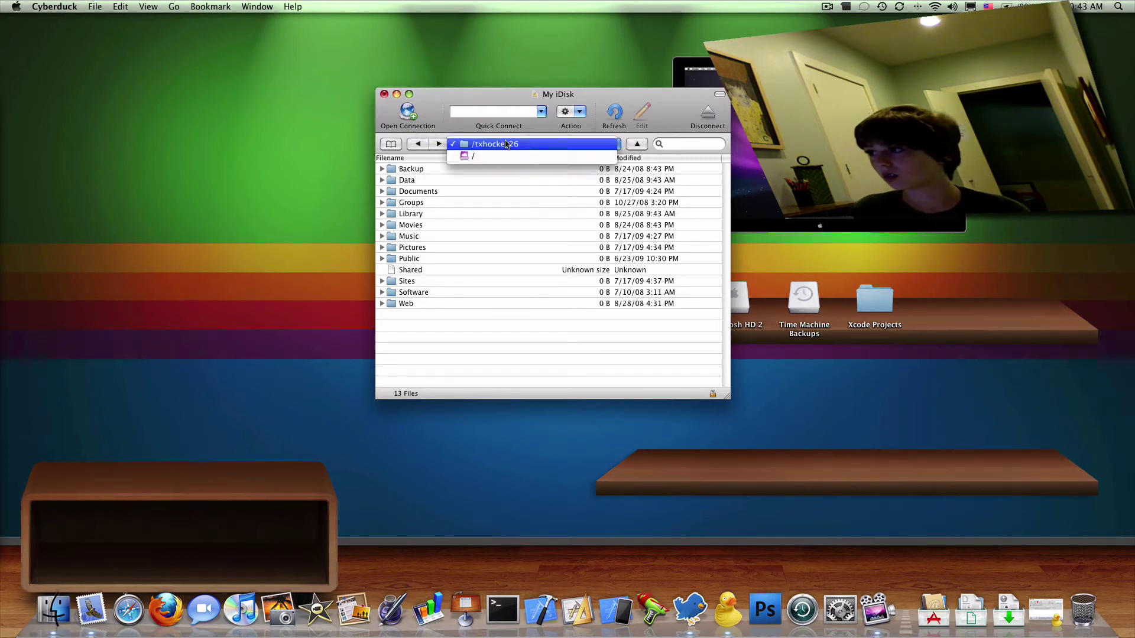
{"action": "left_click", "coordinate": [512, 155]}
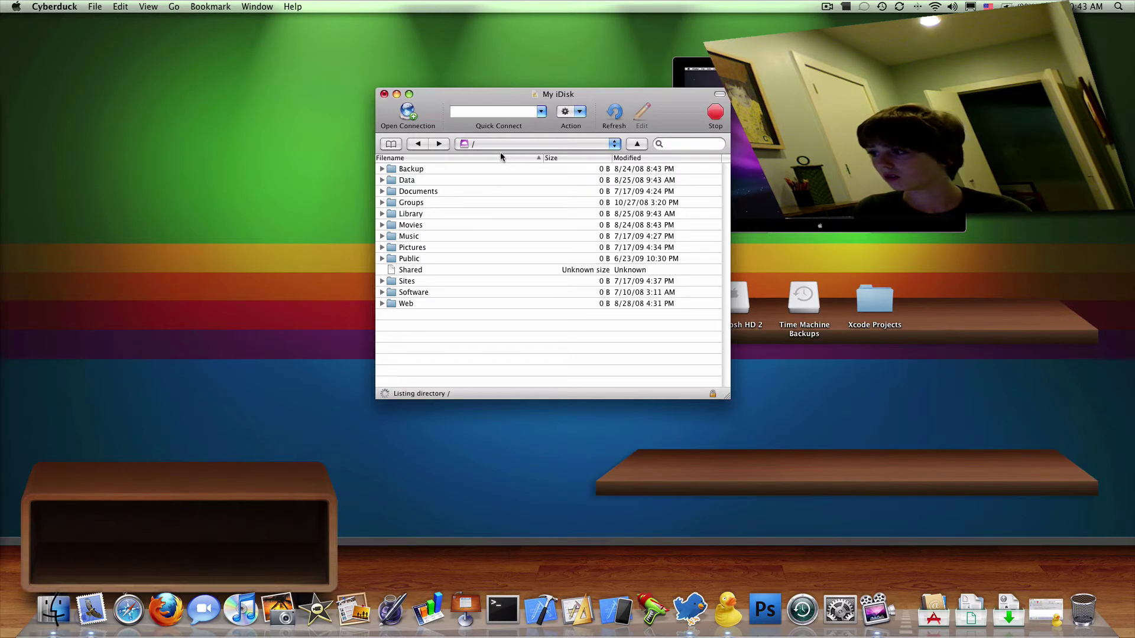
{"action": "left_click", "coordinate": [488, 145]}
{"action": "left_click", "coordinate": [488, 120]}
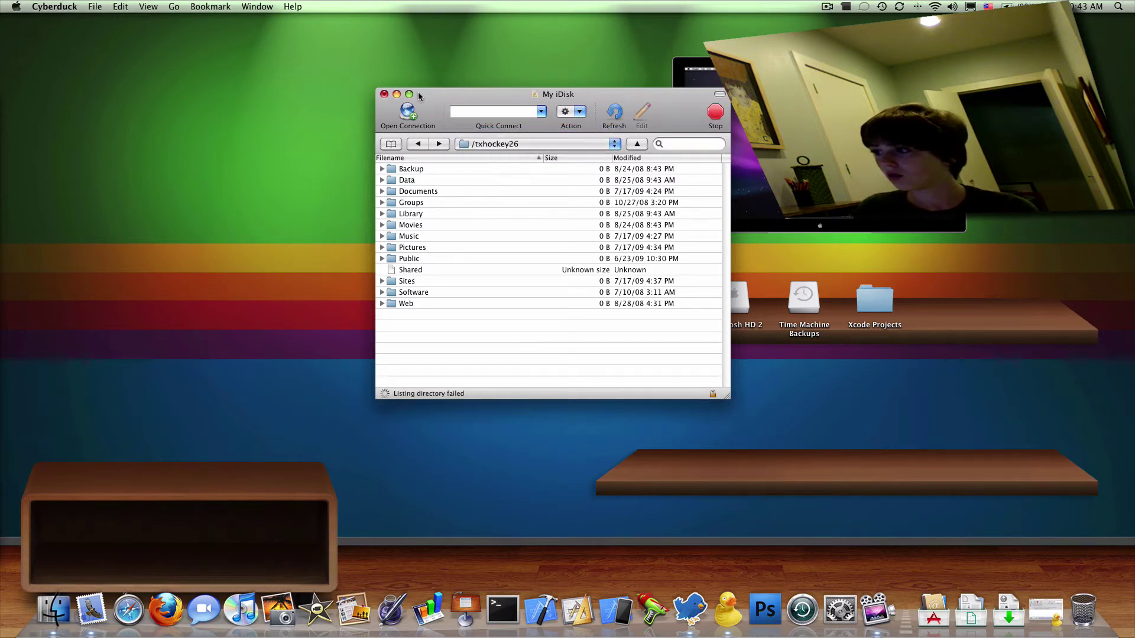
{"action": "left_click", "coordinate": [589, 230]}
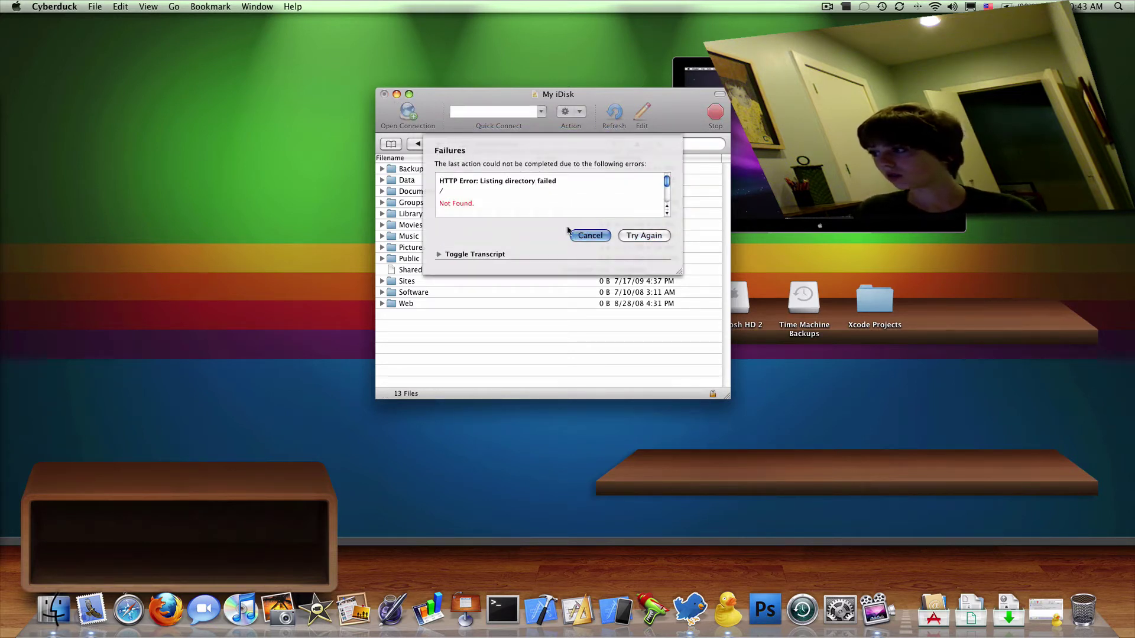
{"action": "left_click", "coordinate": [415, 117]}
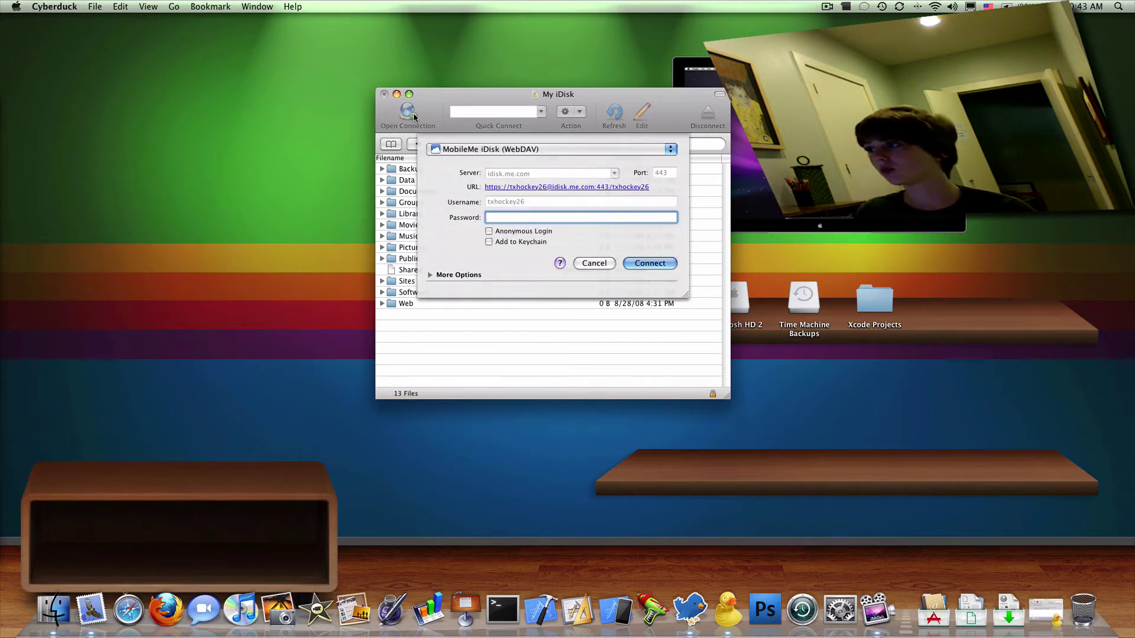
- Switch the new connection's protocol to FTP, then cancel the sheet
{"action": "left_click", "coordinate": [458, 149]}
{"action": "left_click", "coordinate": [473, 90]}
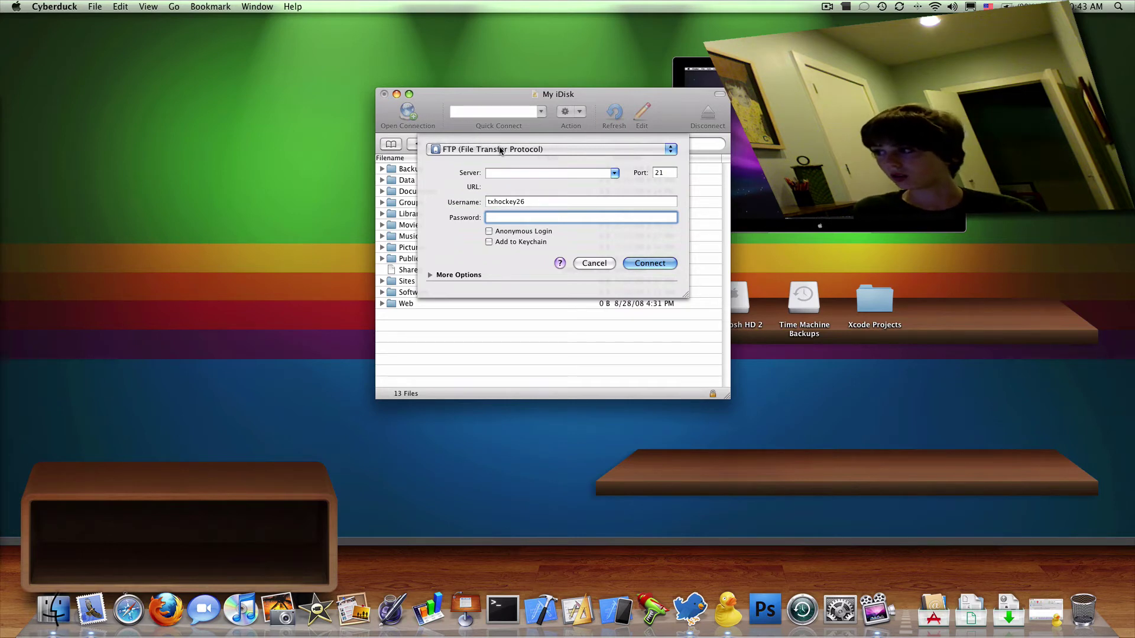
{"action": "left_click", "coordinate": [440, 150]}
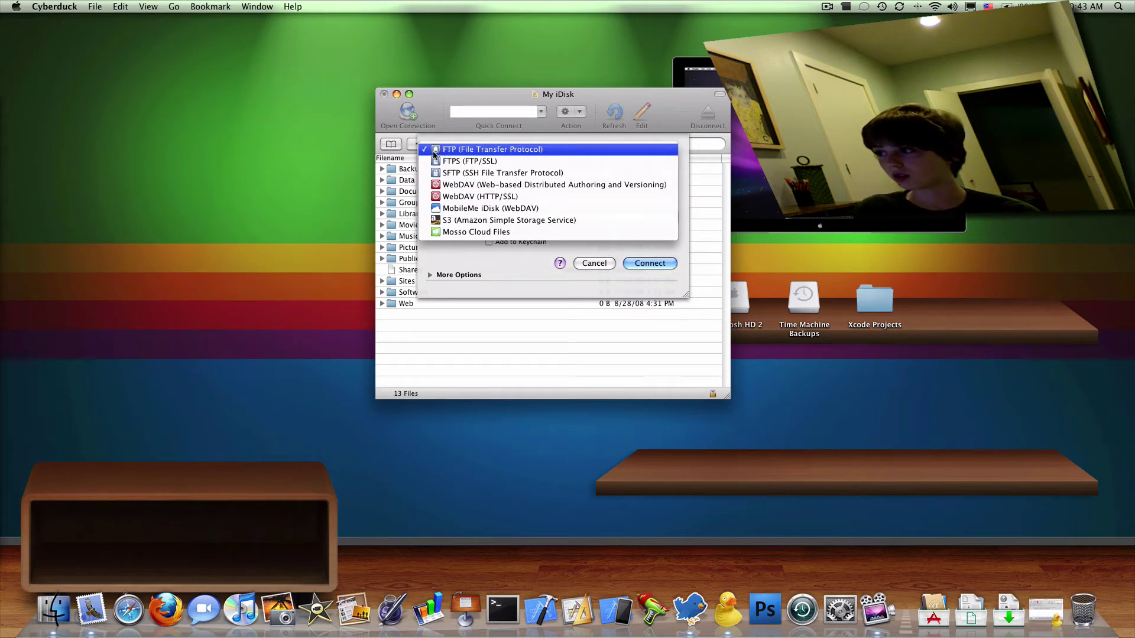
{"action": "left_click", "coordinate": [585, 264]}
{"action": "left_click", "coordinate": [585, 264]}
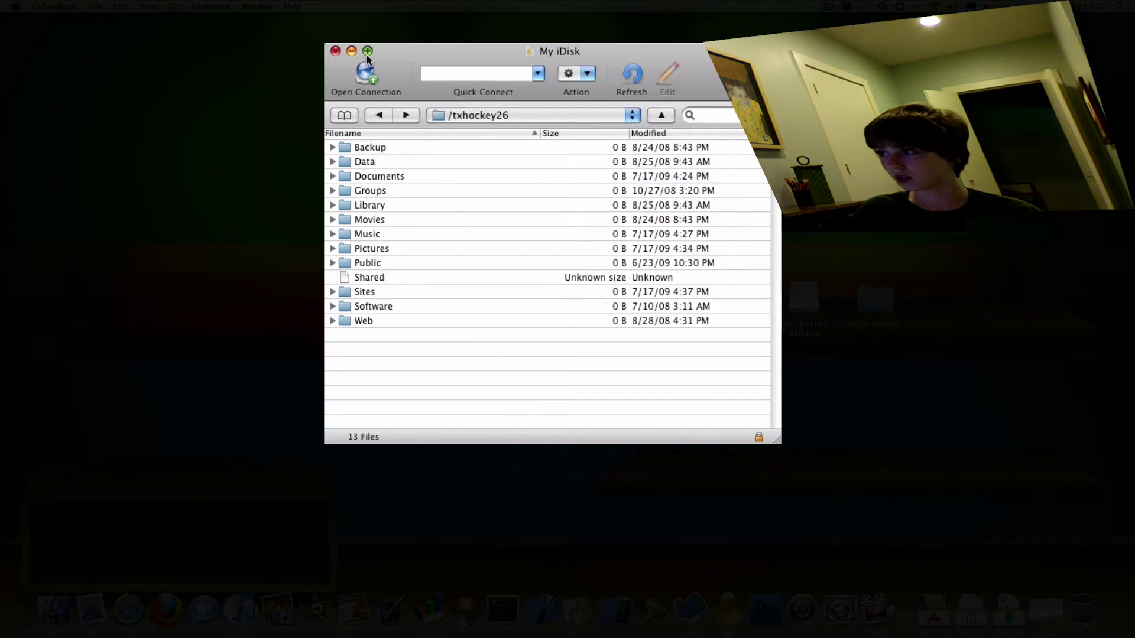
- Reopen the connection sheet with MobileMe iDisk (WebDAV), review More Options, and cancel without connecting
{"action": "left_click", "coordinate": [365, 74]}
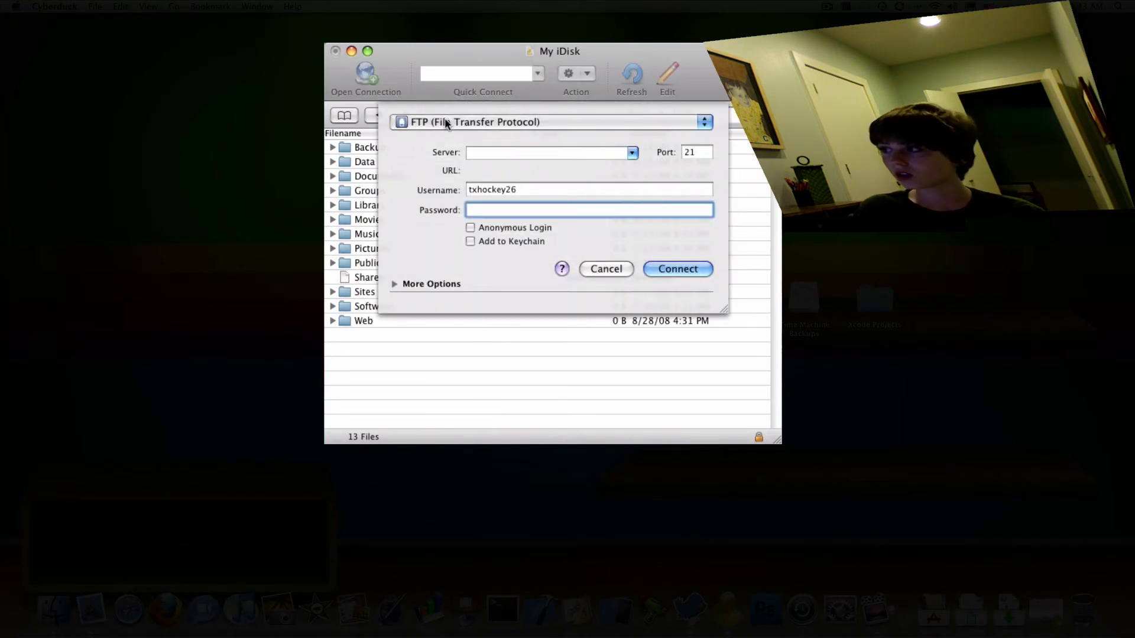
{"action": "left_click", "coordinate": [444, 122]}
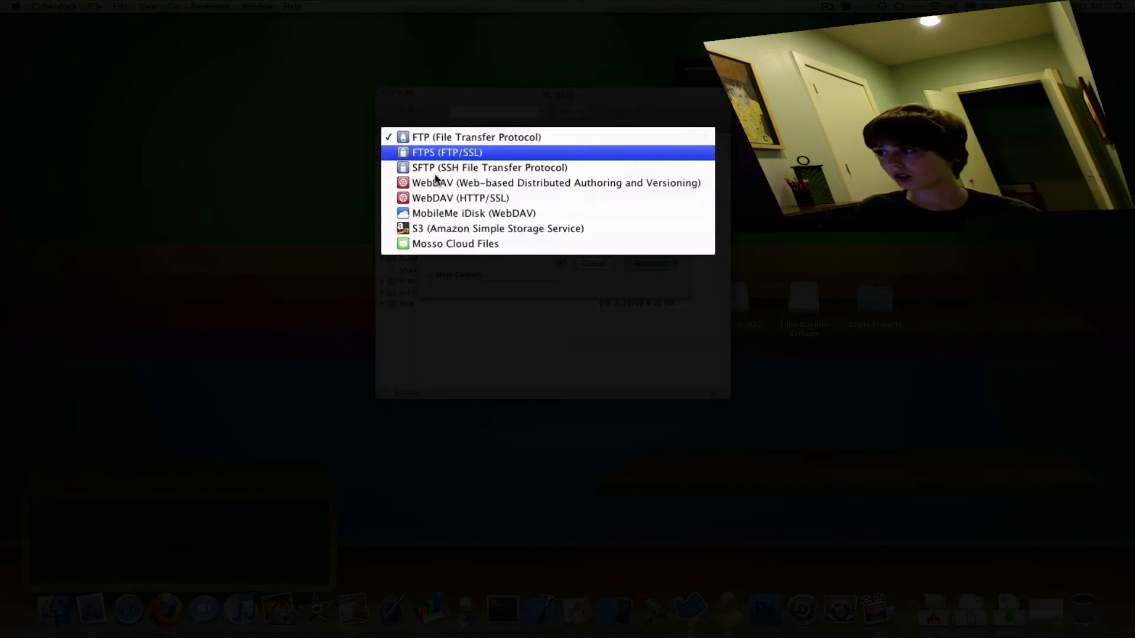
{"action": "key", "text": "Escape"}
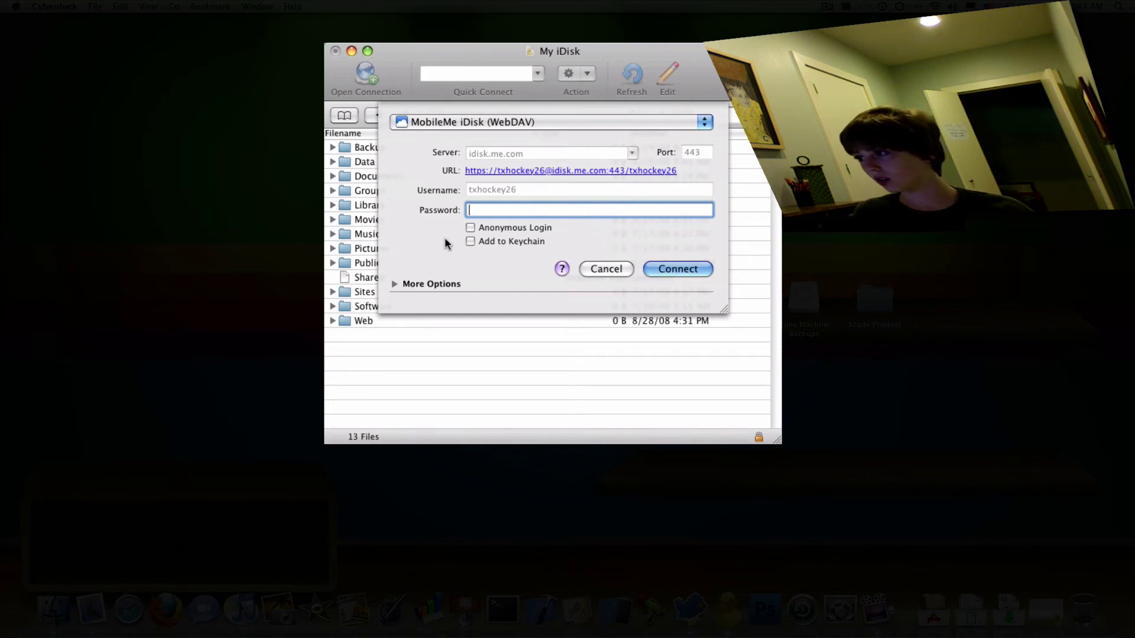
{"action": "left_click", "coordinate": [394, 284]}
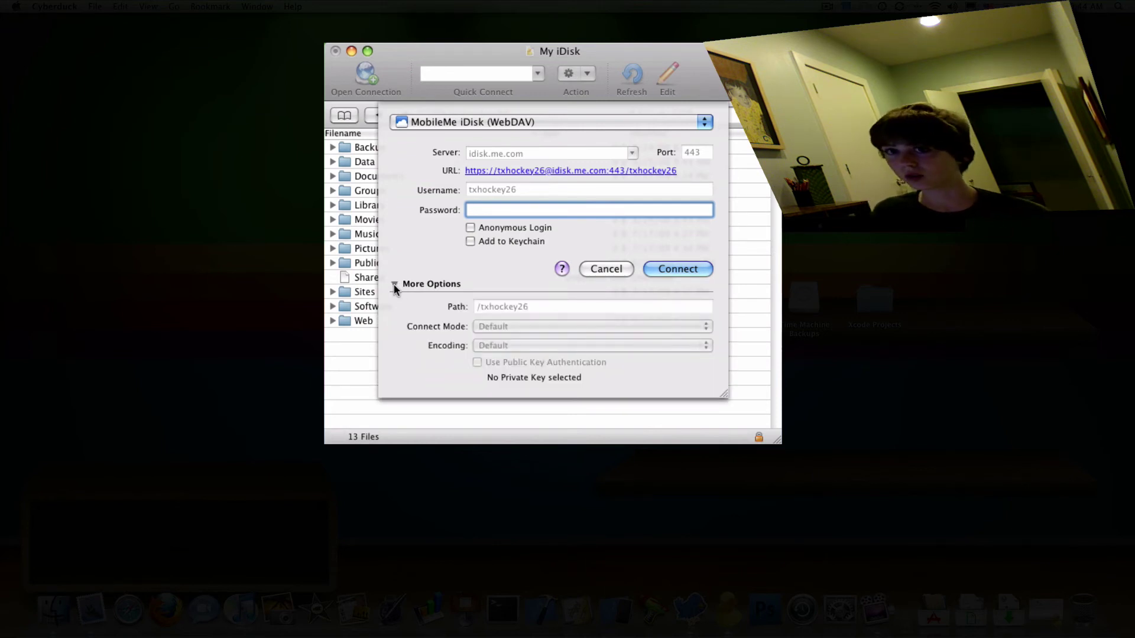
{"action": "left_click", "coordinate": [394, 284]}
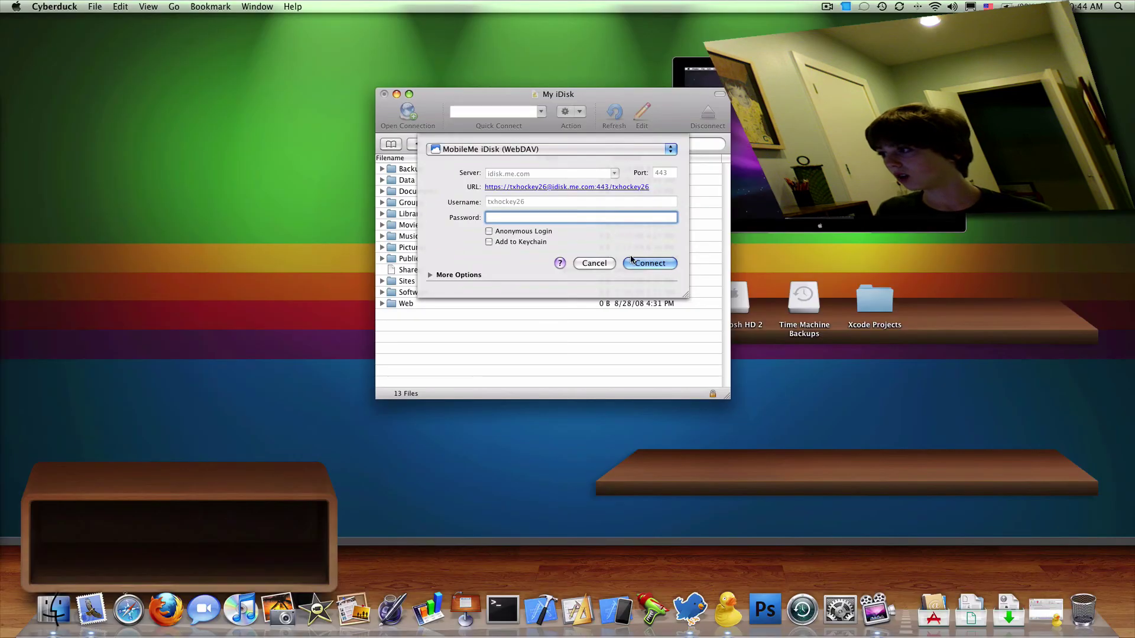
{"action": "left_click", "coordinate": [602, 269]}
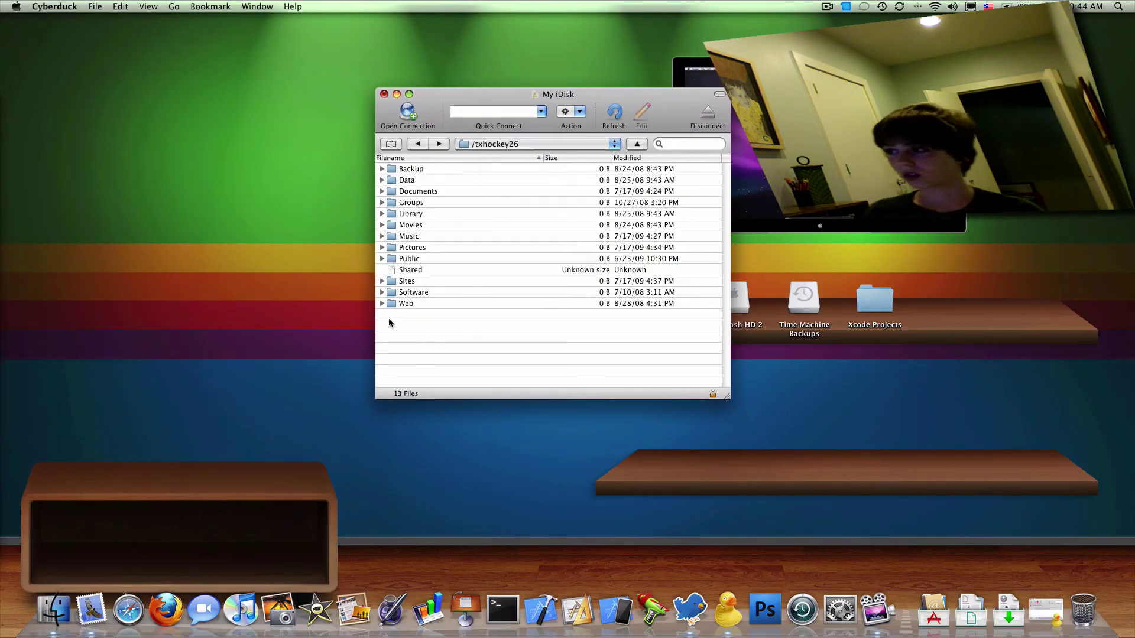
{"action": "left_click", "coordinate": [400, 284]}
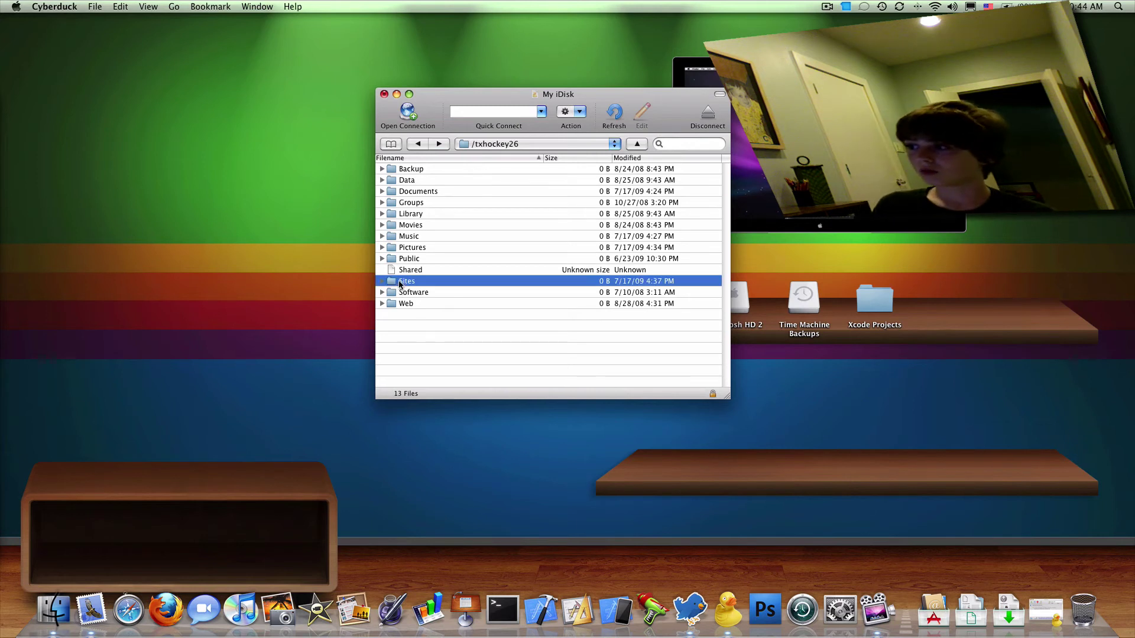
{"action": "double_click", "coordinate": [400, 285]}
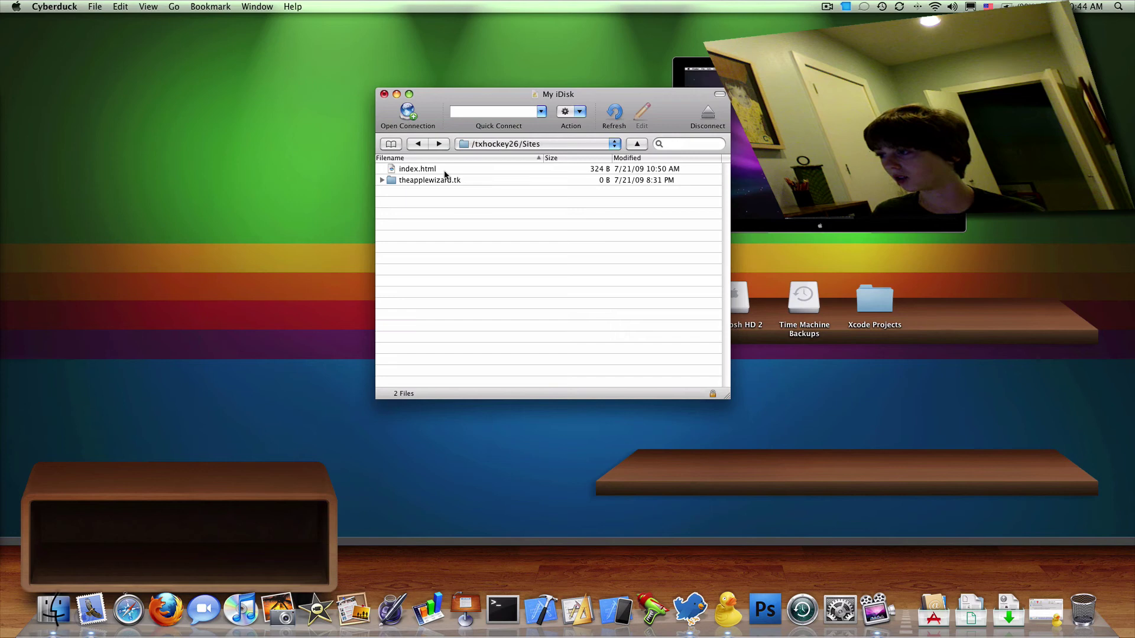
{"action": "left_click", "coordinate": [416, 144]}
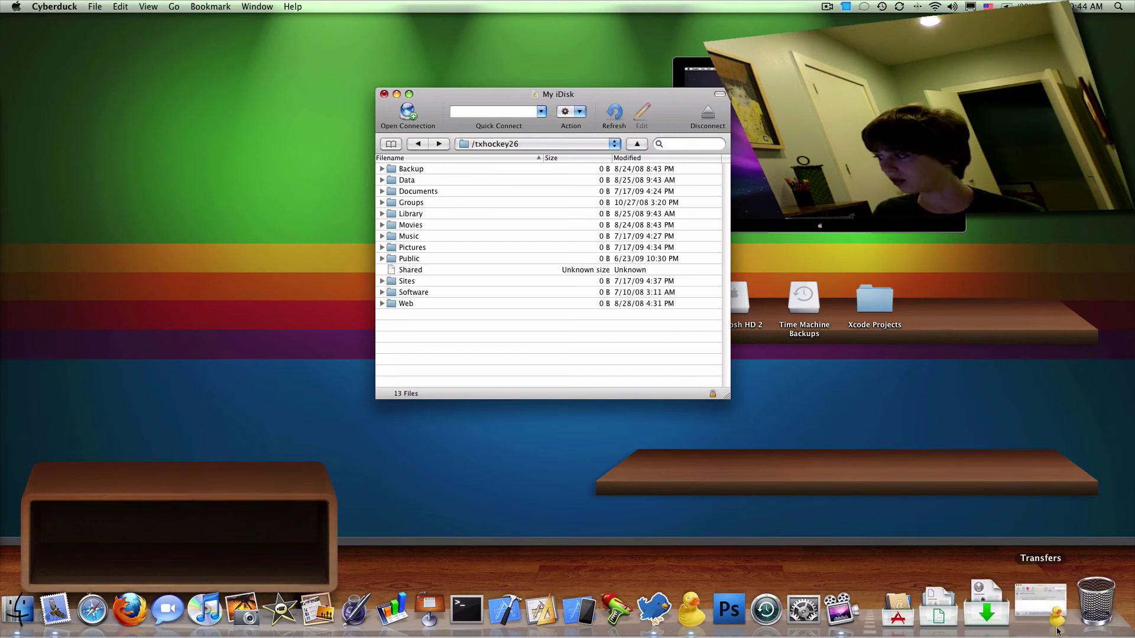
{"action": "left_click", "coordinate": [1034, 615]}
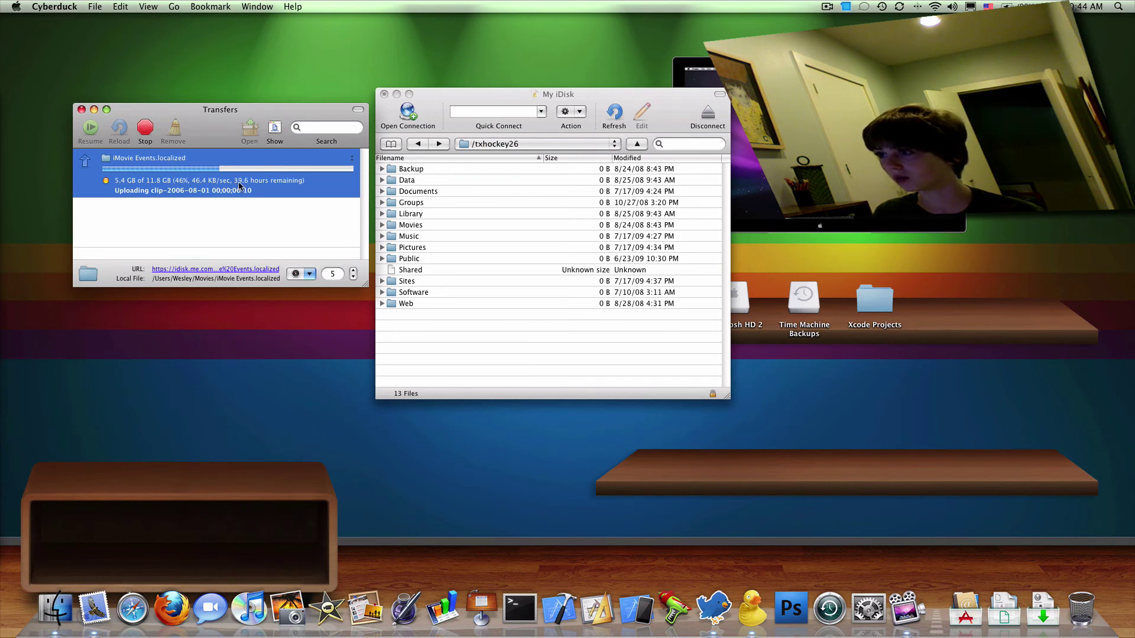
{"action": "double_click", "coordinate": [208, 119]}
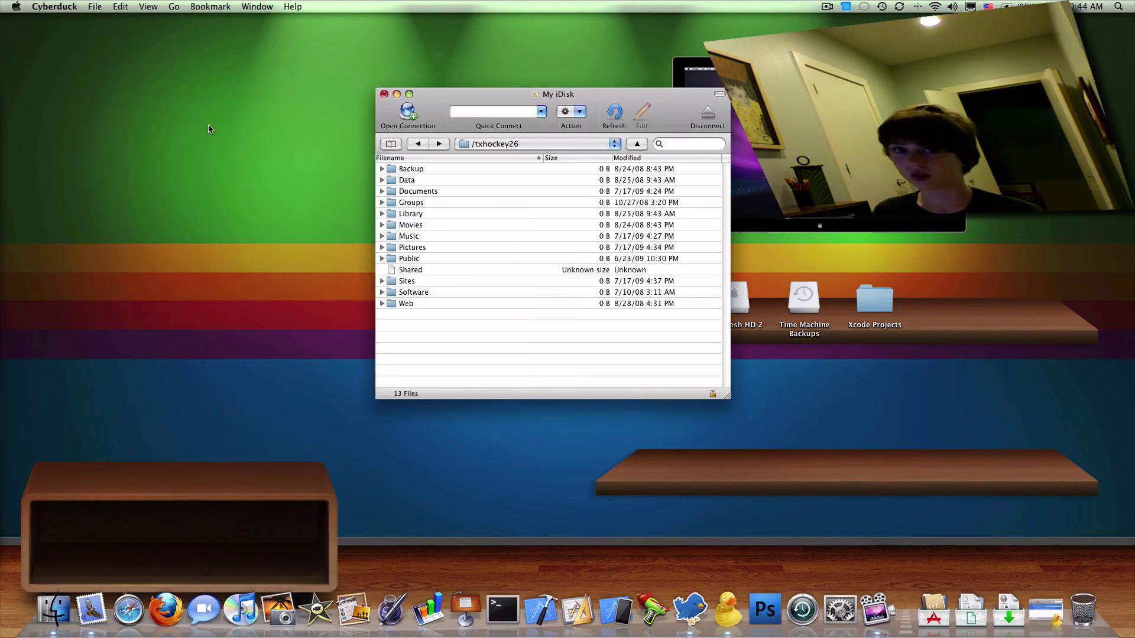